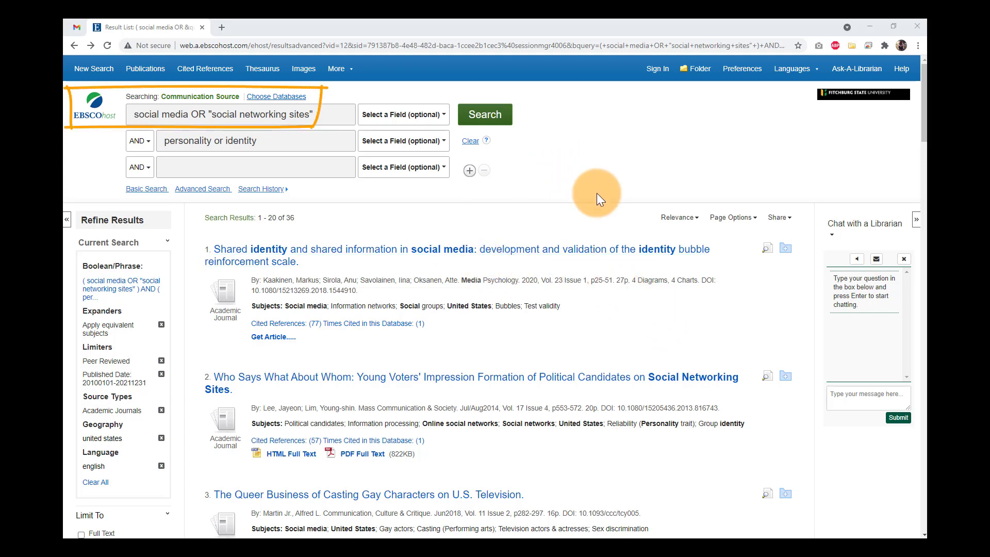
Step: Look through the search results on social media and personality or identity
scroll(638, 279, down, 4)
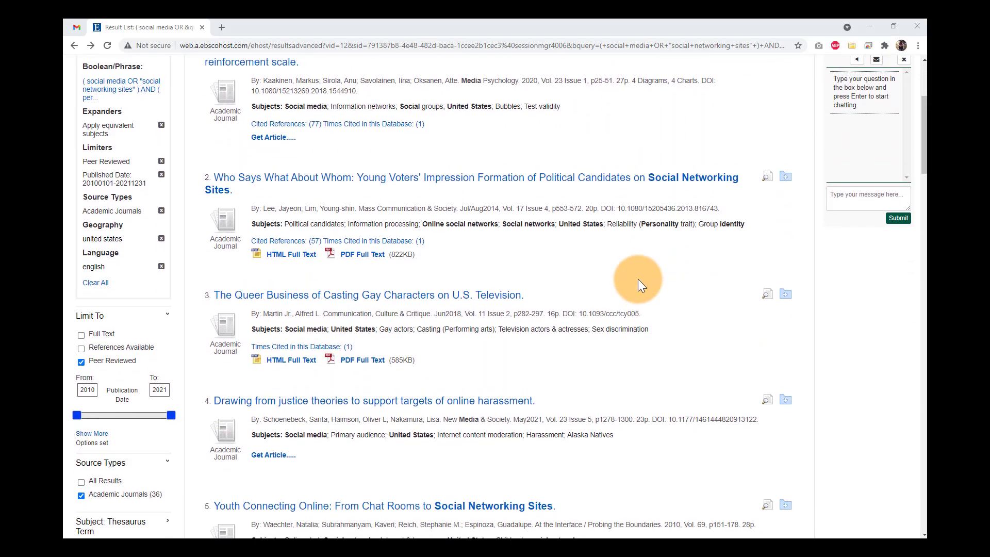
scroll(638, 280, up, 4)
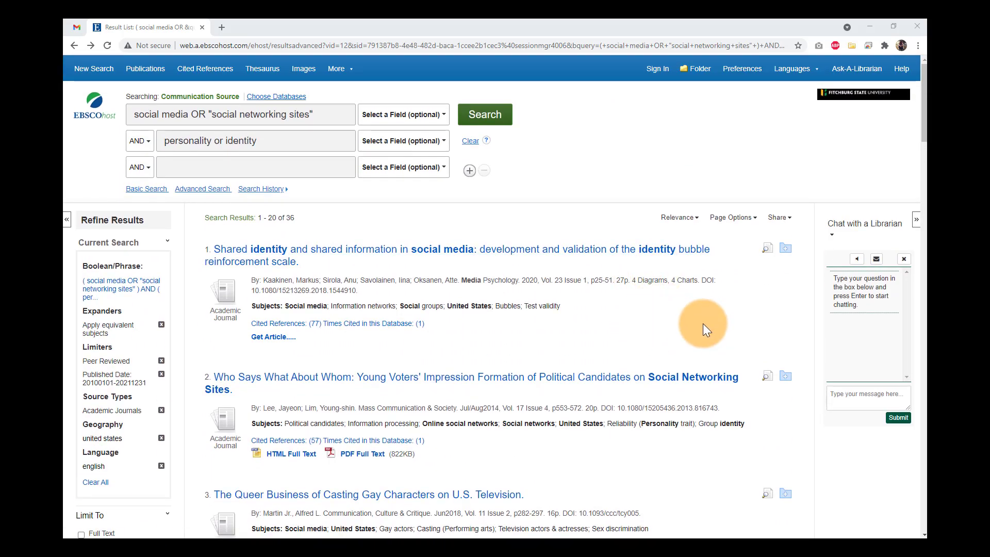
scroll(641, 347, down, 3)
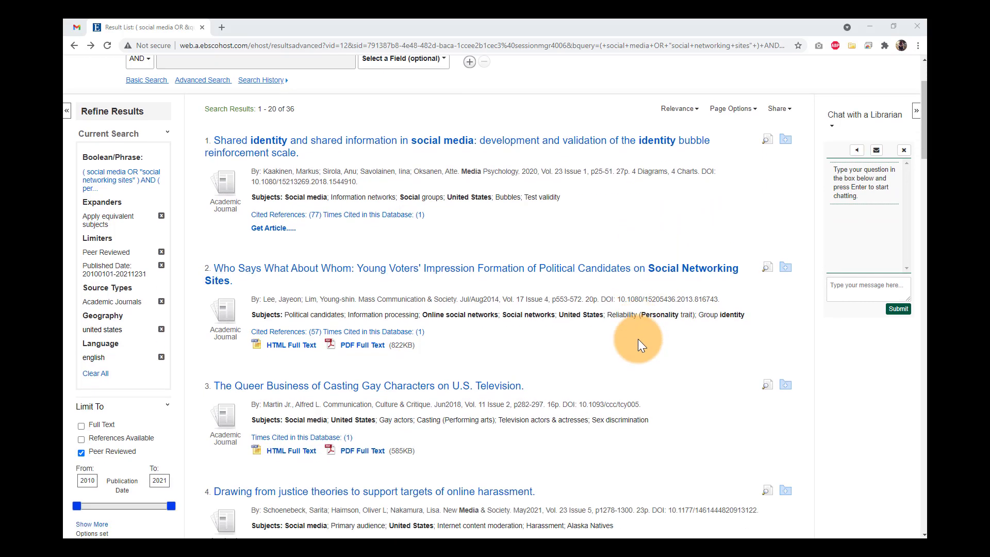
scroll(639, 342, up, 2)
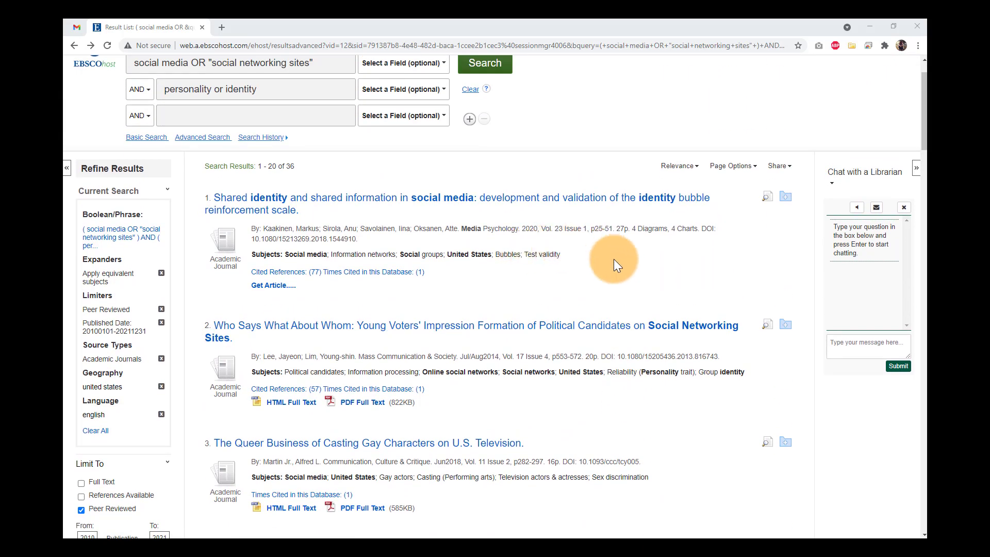
scroll(652, 266, down, 5)
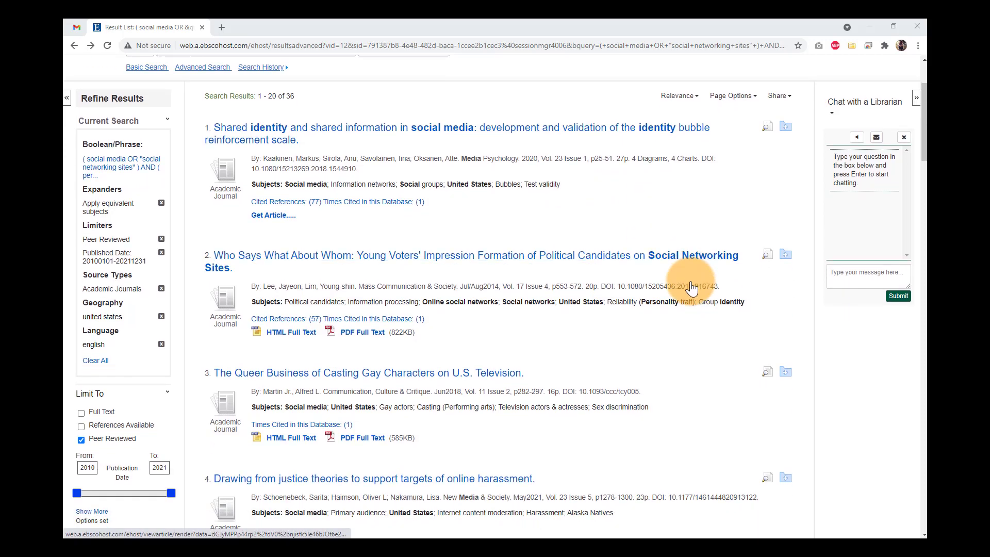
scroll(619, 242, up, 3)
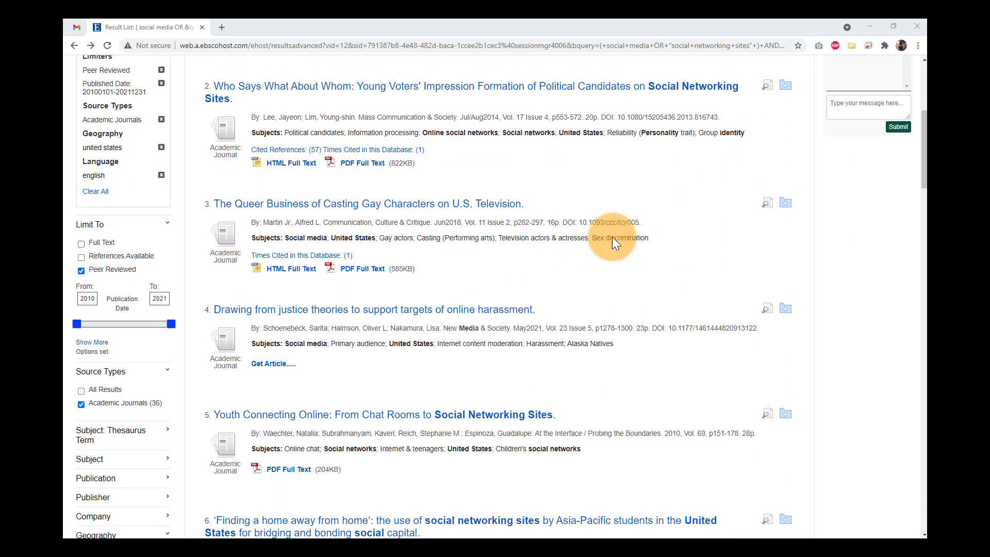
scroll(663, 260, up, 3)
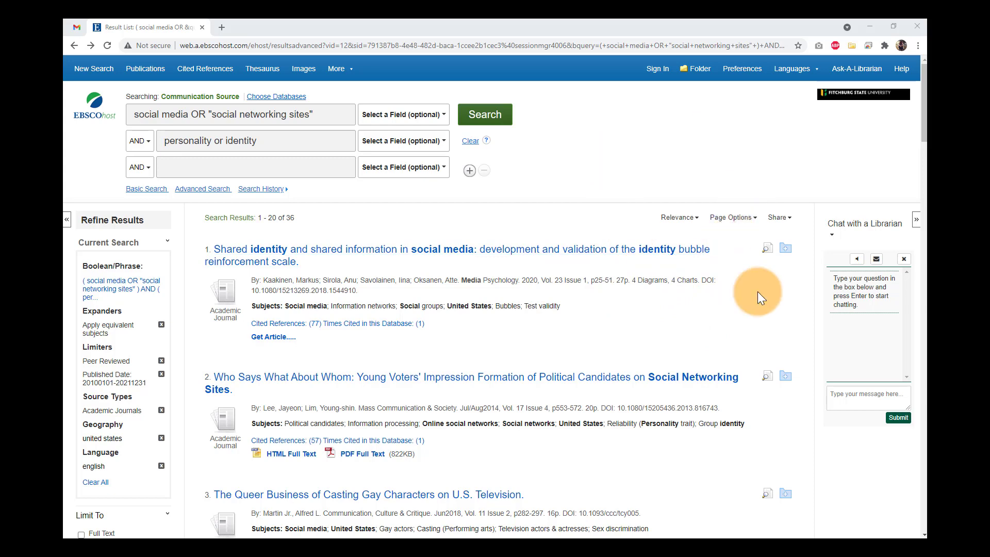
Step: Add the second, third, fourth and sixth search results to the folder
scroll(635, 367, down, 4)
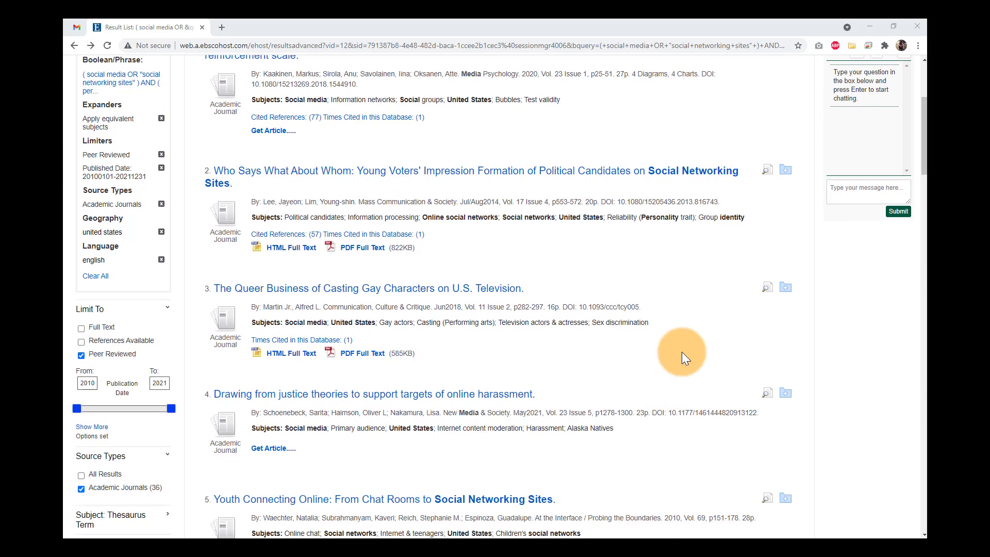
click(785, 170)
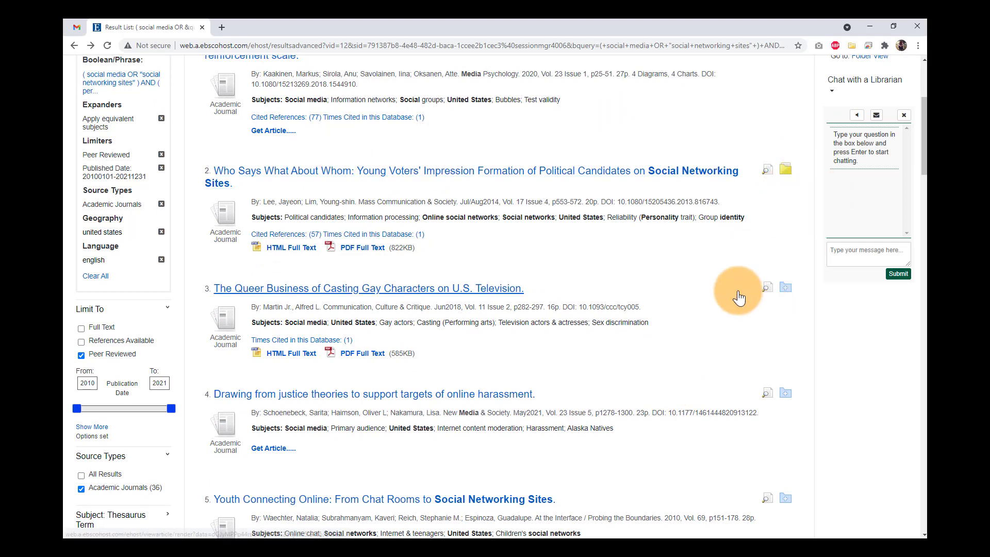
click(786, 288)
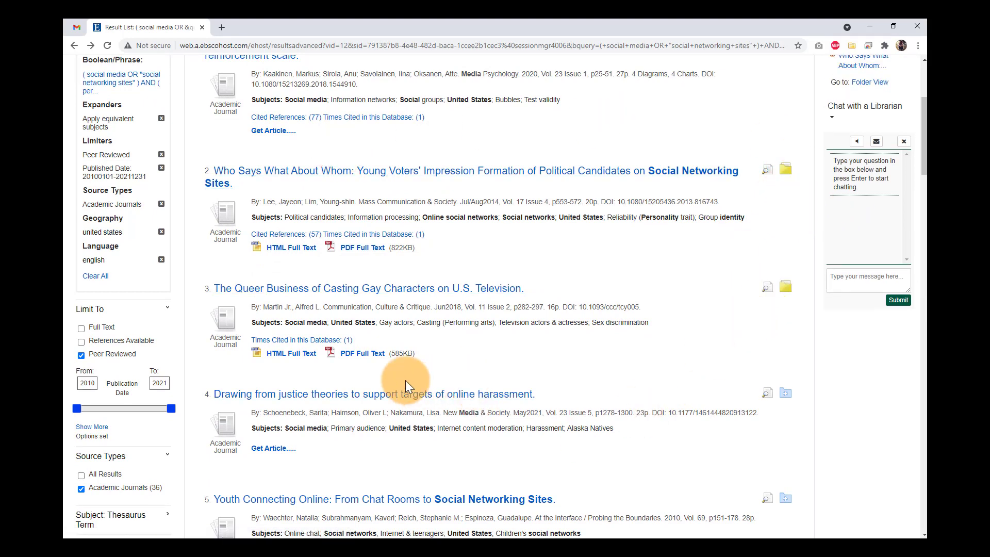
click(786, 394)
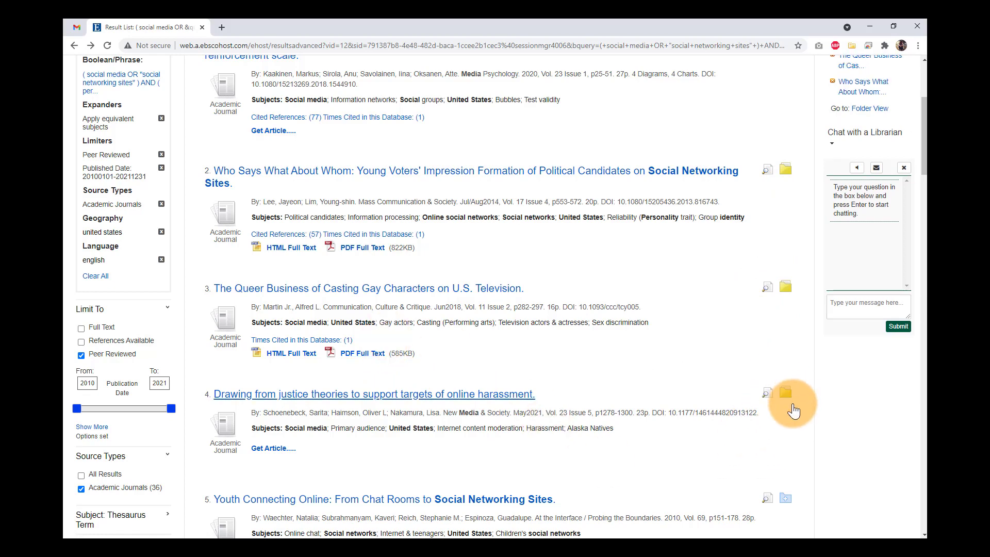
scroll(665, 466, down, 2)
scroll(773, 397, down, 2)
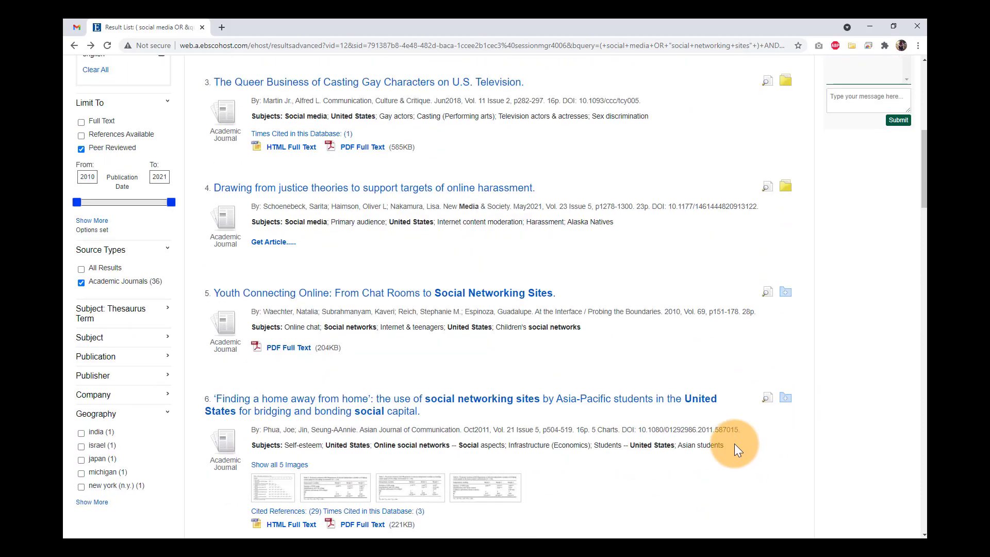
click(786, 399)
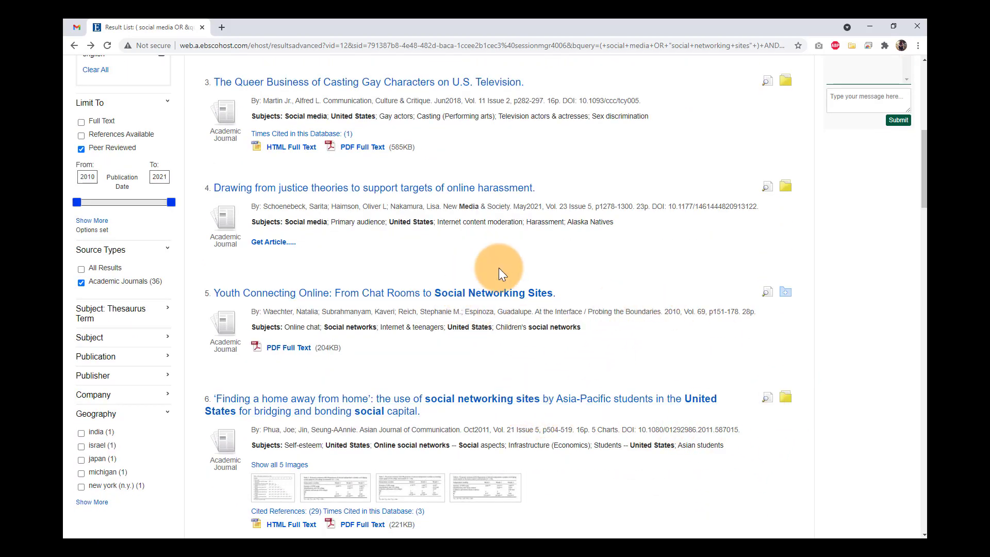
Step: Open the folder, review the saved articles, and select all of them
scroll(768, 392, up, 7)
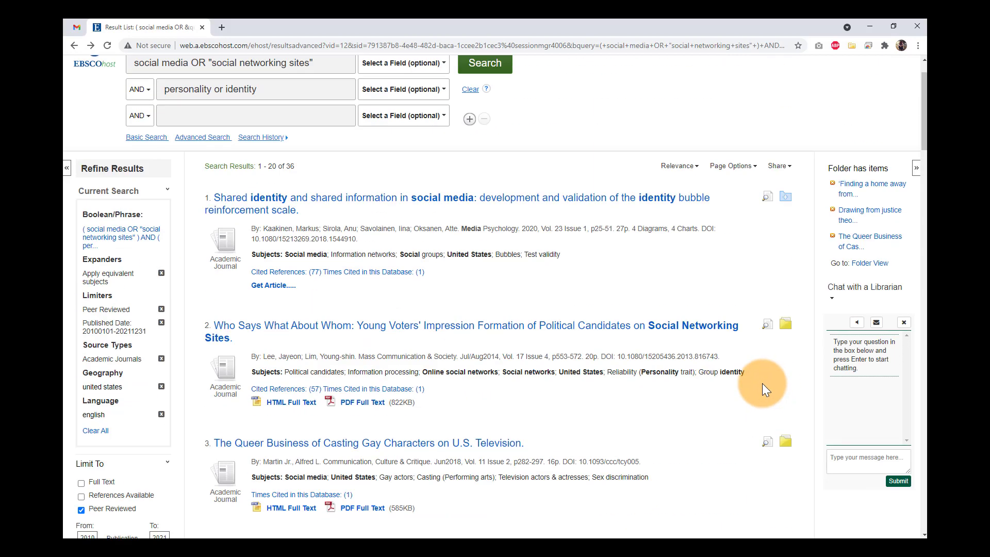
scroll(764, 388, up, 1)
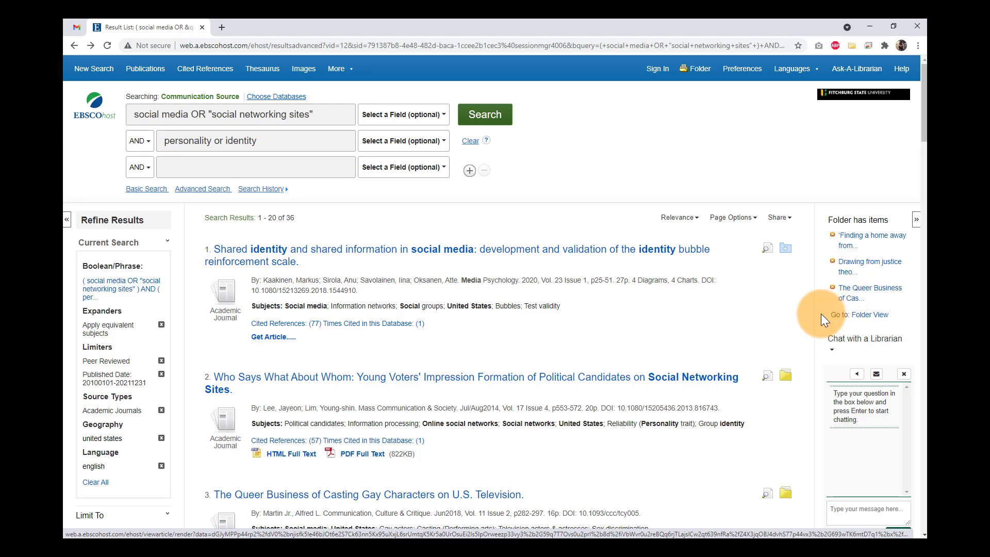
click(871, 315)
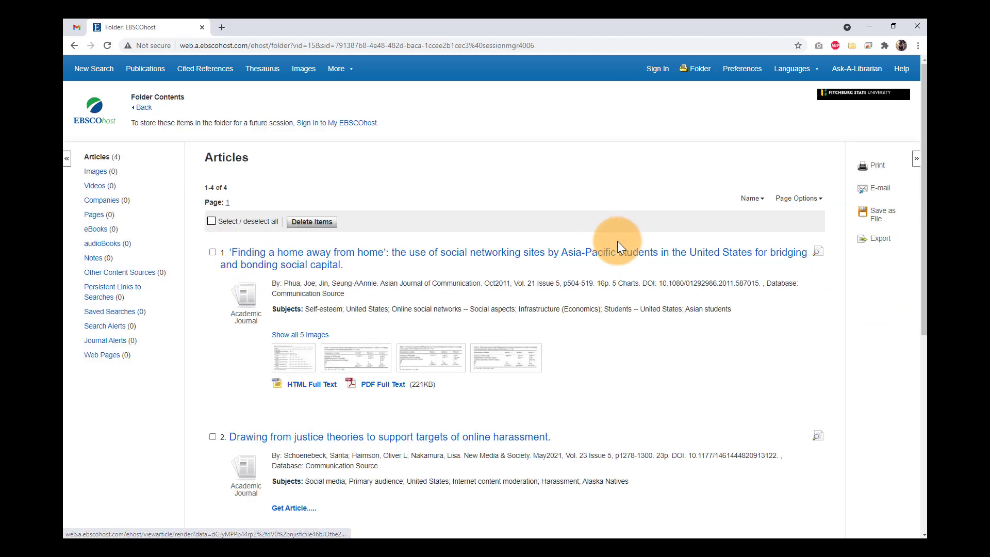
scroll(618, 240, down, 5)
scroll(568, 330, down, 2)
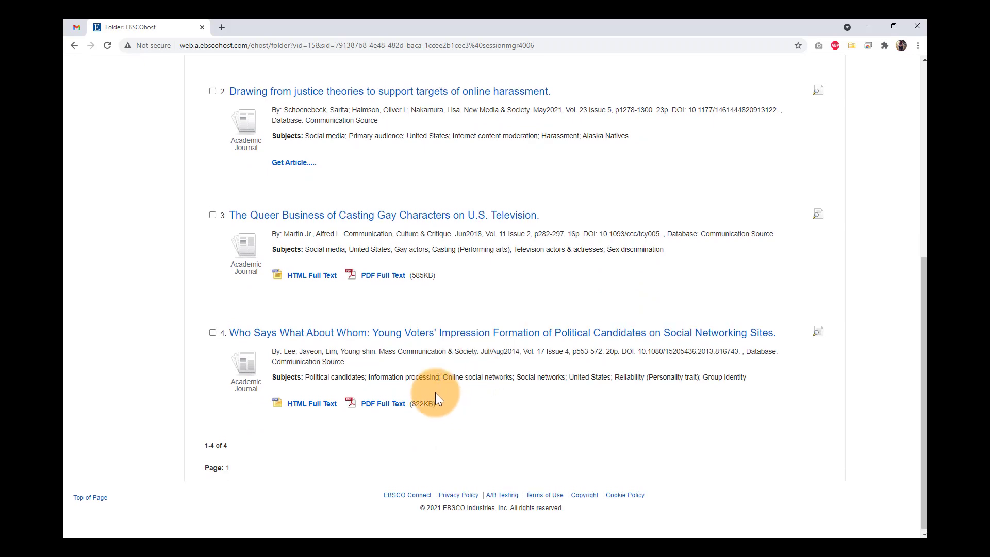
scroll(435, 392, up, 6)
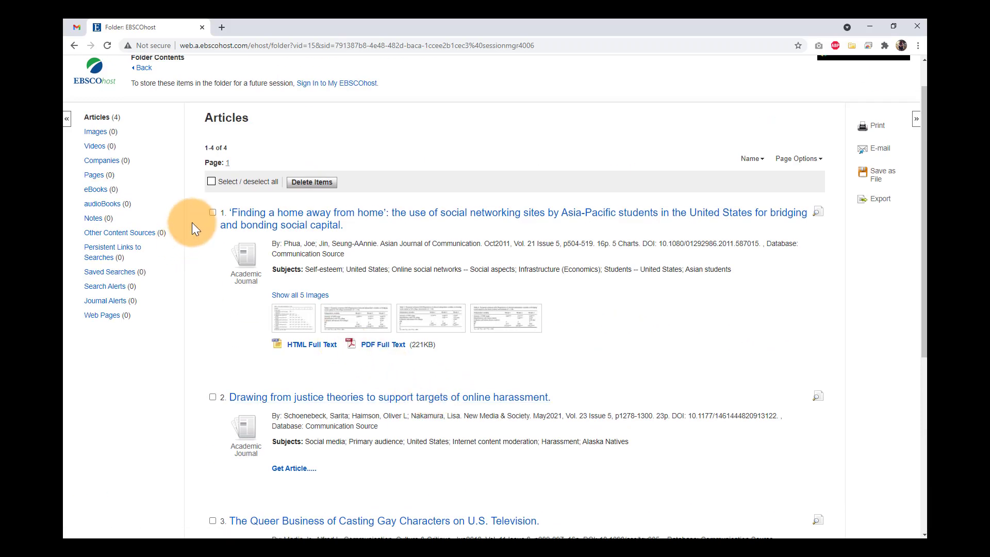
click(211, 182)
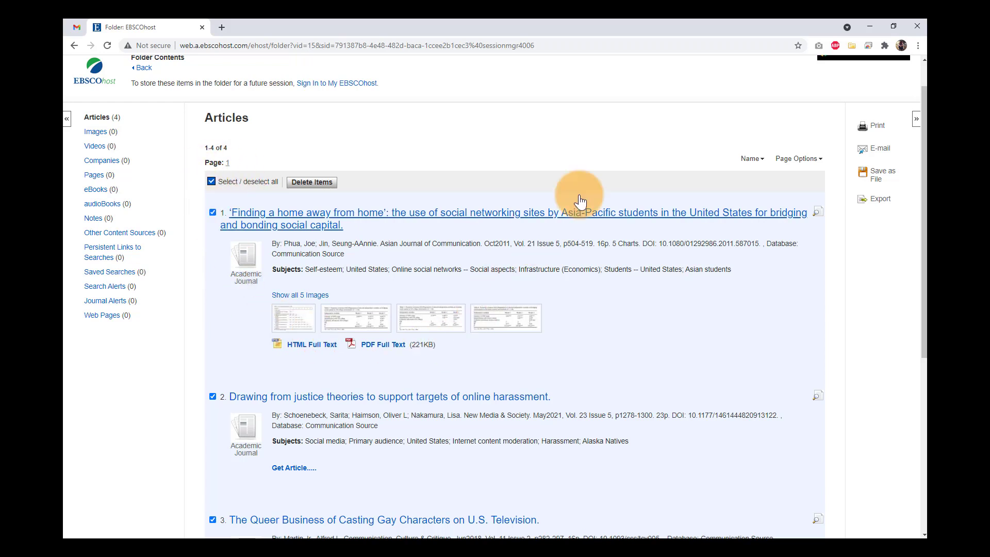
Step: Fill in the sender, recipient and subject for e-mailing the selected articles, and return to the folder without sending
click(876, 155)
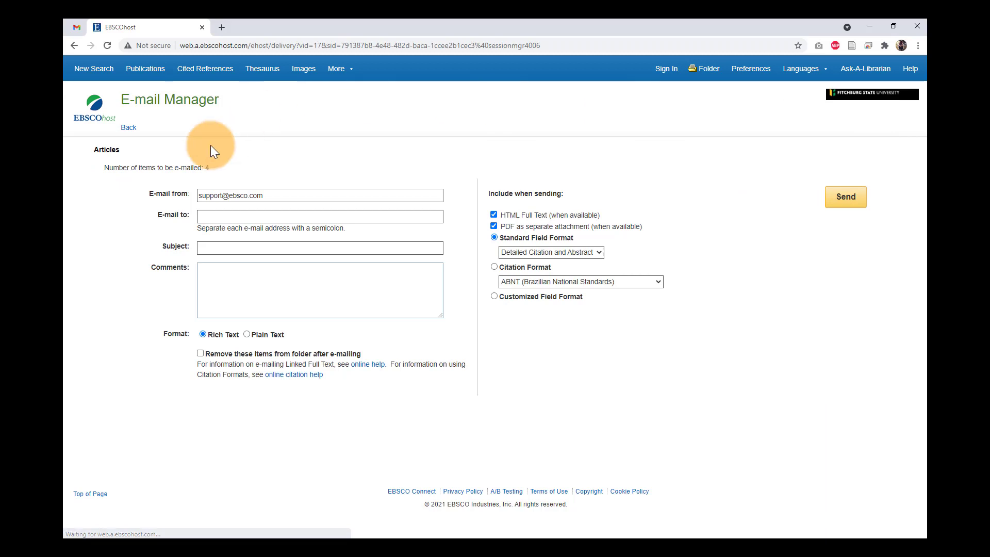
click(236, 217)
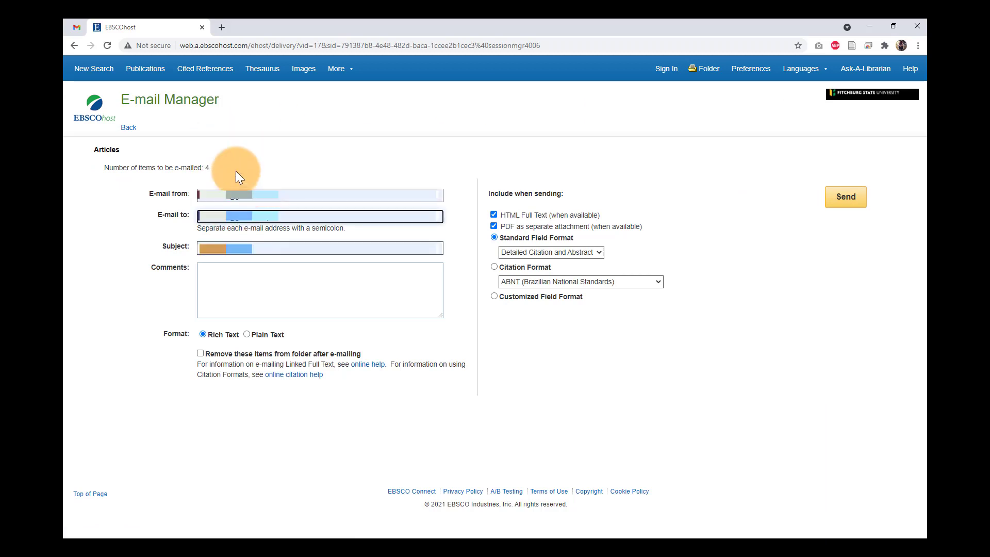
click(72, 48)
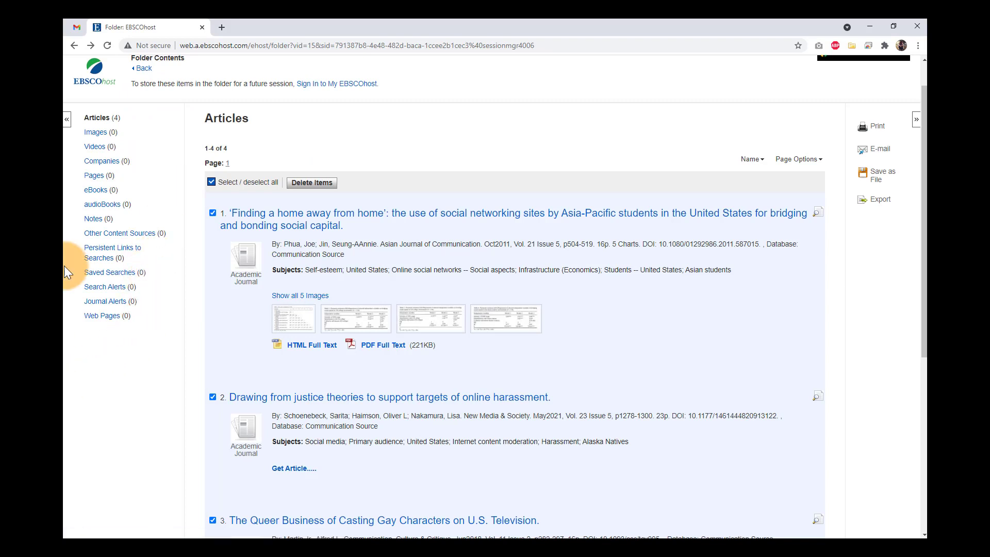
Step: Export the selected articles' citations directly to the newest version of RefWorks, with the items removed from the folder after saving
click(211, 182)
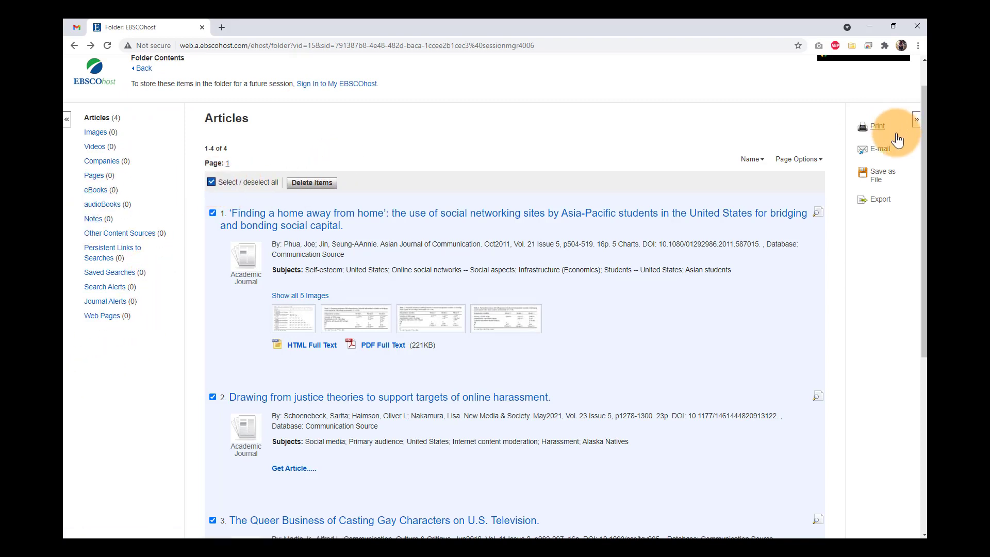
click(874, 206)
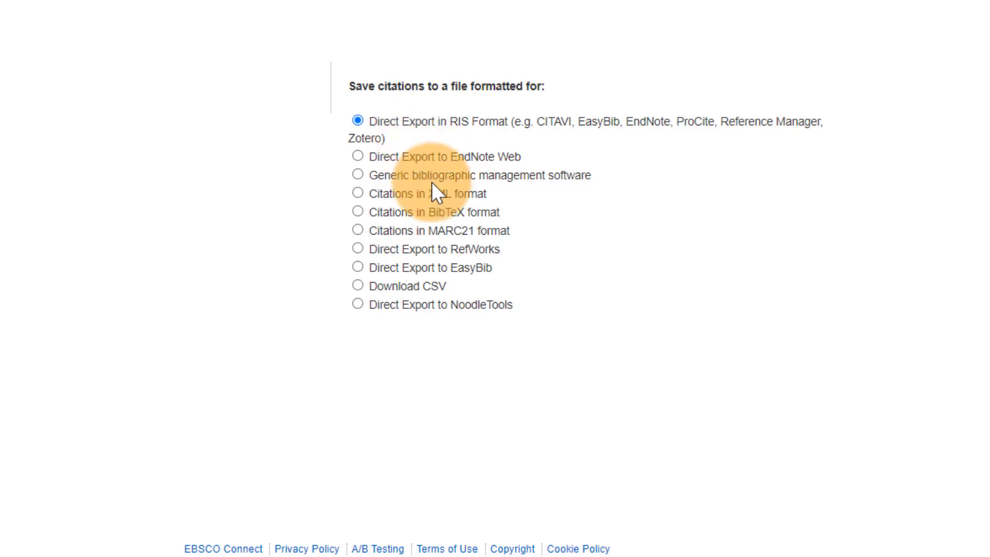
click(374, 250)
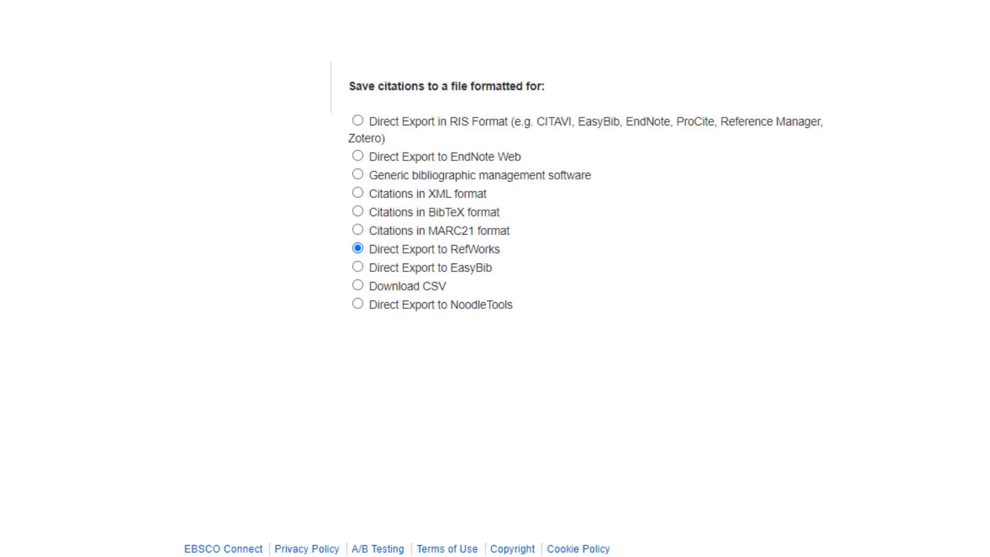
click(111, 196)
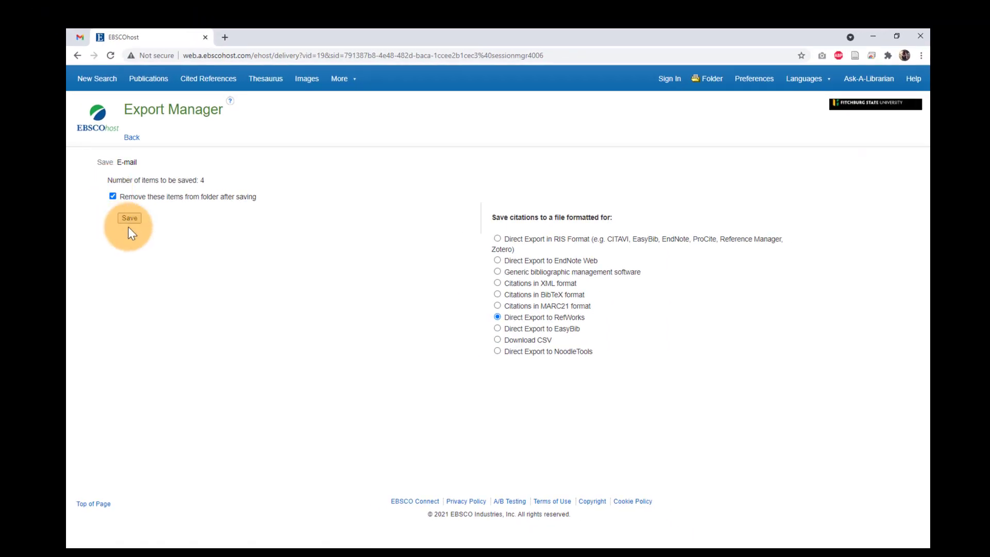
click(129, 219)
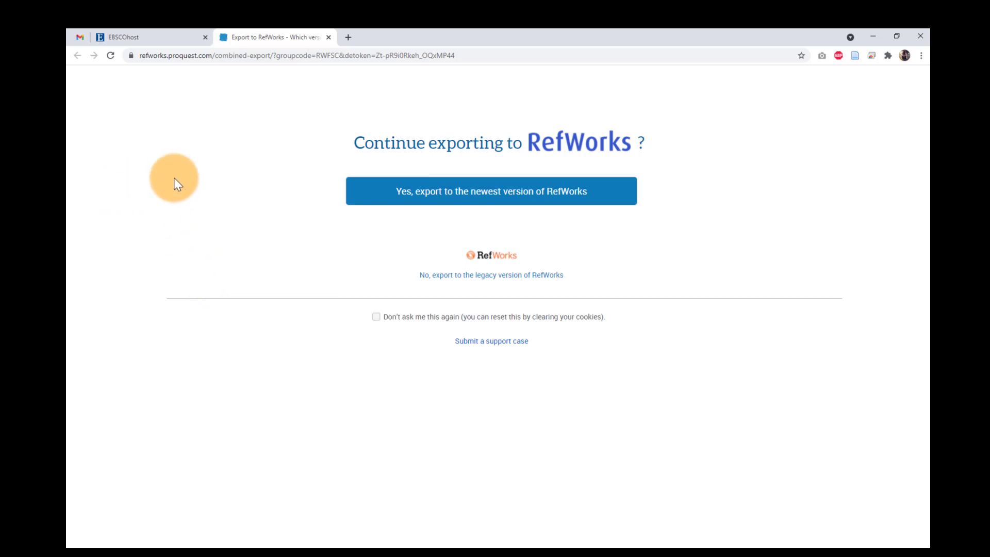
click(500, 192)
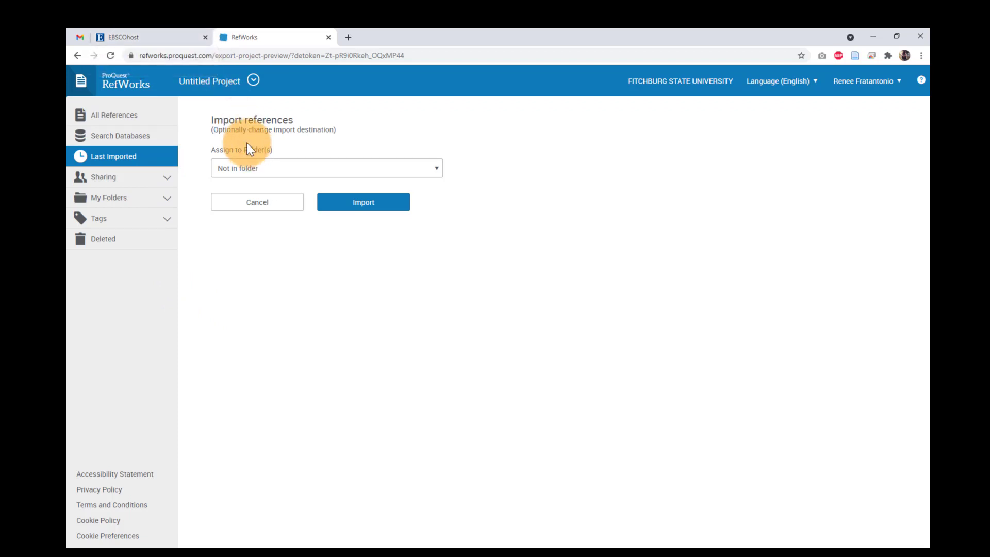
Step: Import the exported references into the Social Media Identity folder and close the import summary
click(242, 170)
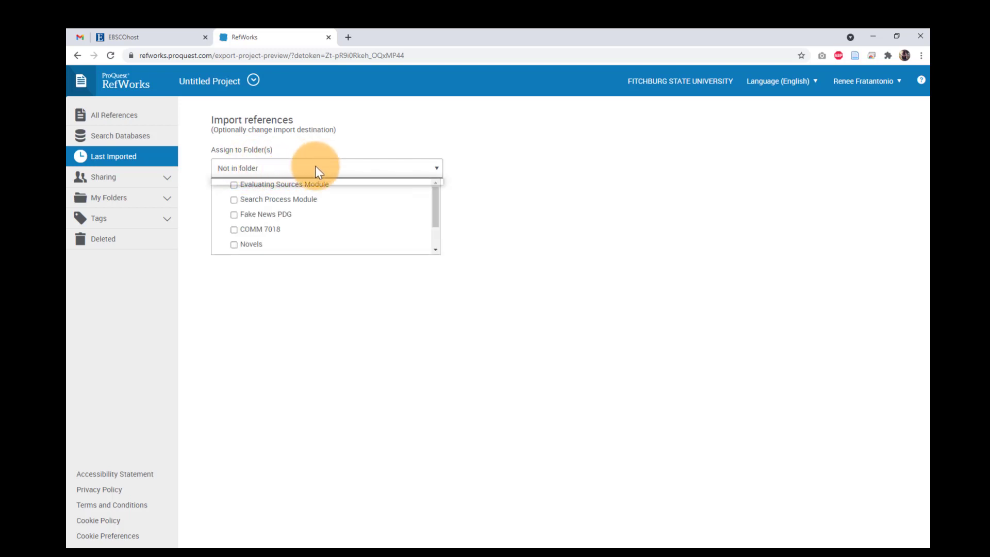
scroll(316, 214, down, 2)
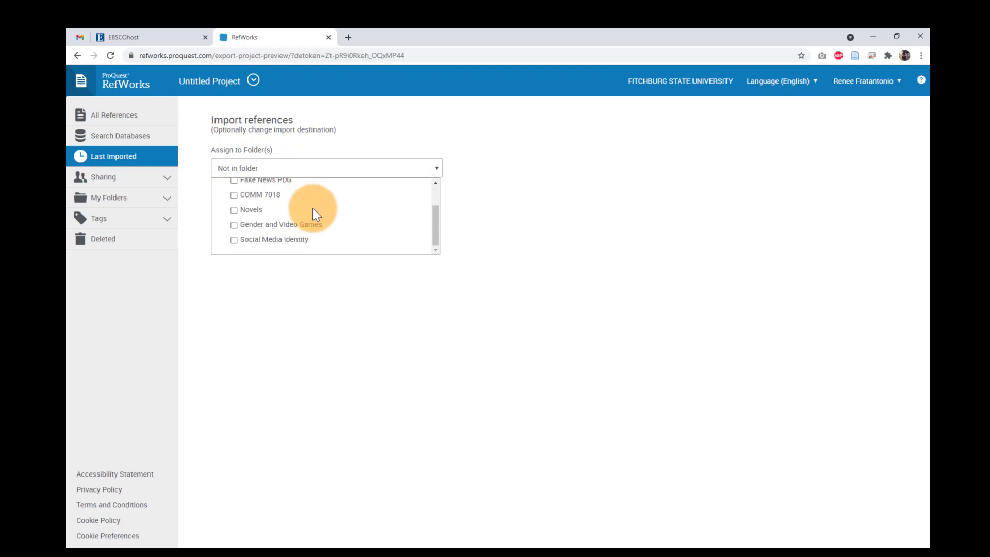
click(278, 241)
click(233, 278)
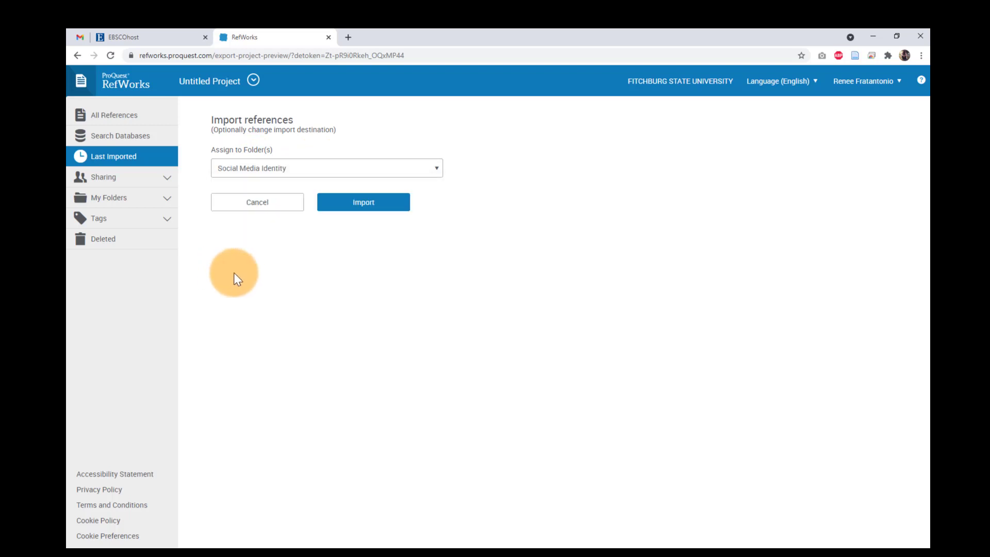
click(383, 205)
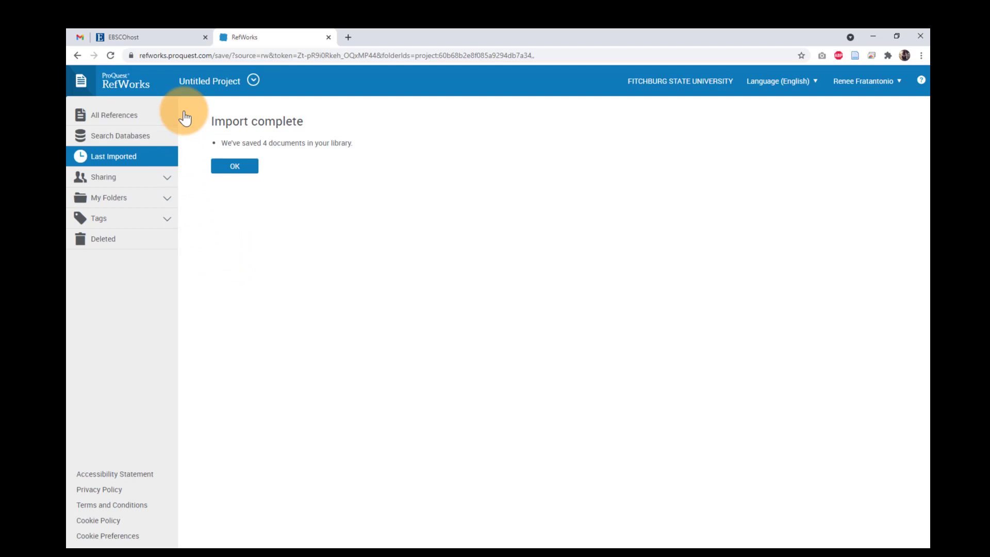
click(254, 177)
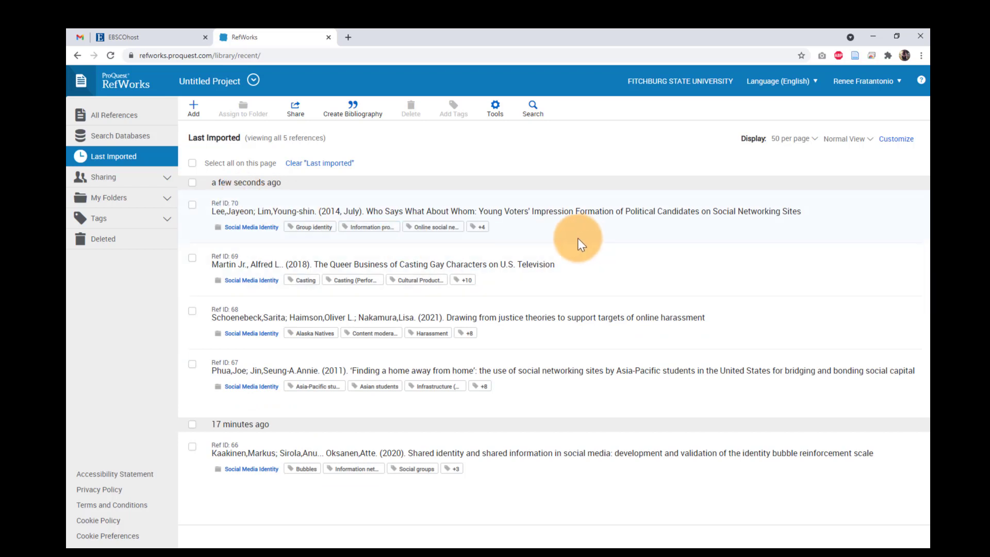
Step: Open the imported reference "Who Says What About Whom" and examine its citation details
click(536, 212)
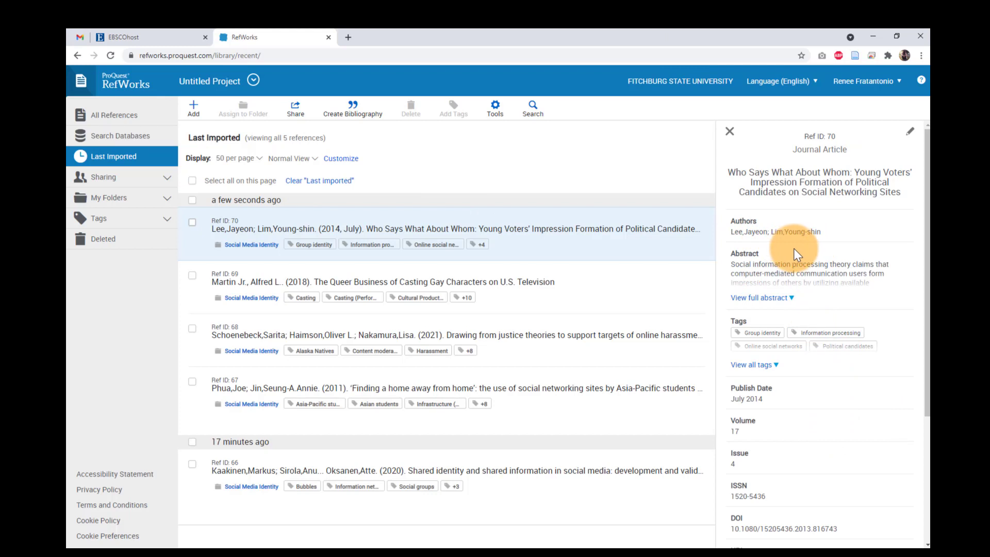
scroll(803, 261, down, 2)
scroll(807, 272, down, 1)
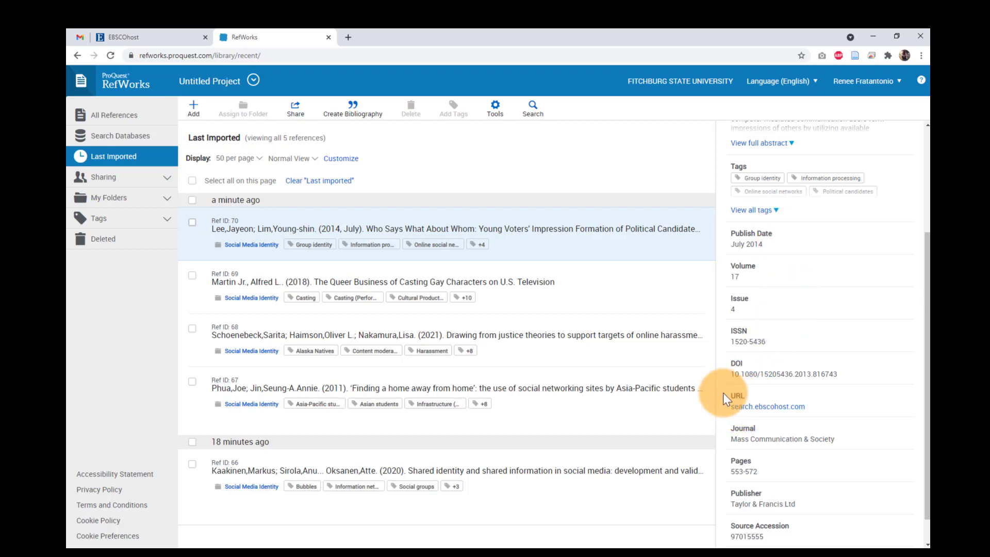
Step: View the reference's EBSCOhost record through its URL link, and close the record
click(767, 407)
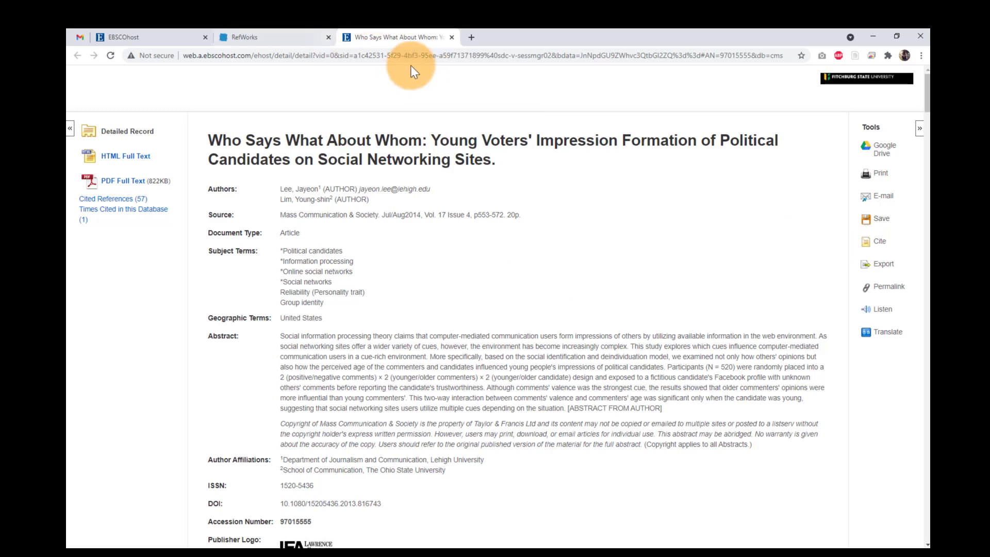
click(451, 38)
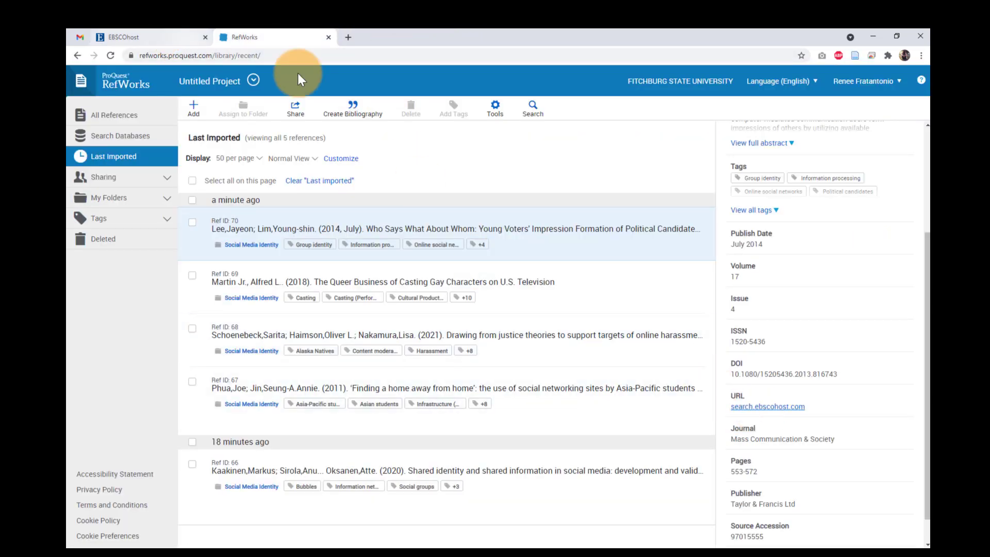
Step: Switch to EBSCOhost, return to the search results, and display the permalink of the article "Who Says What About Whom"
click(142, 32)
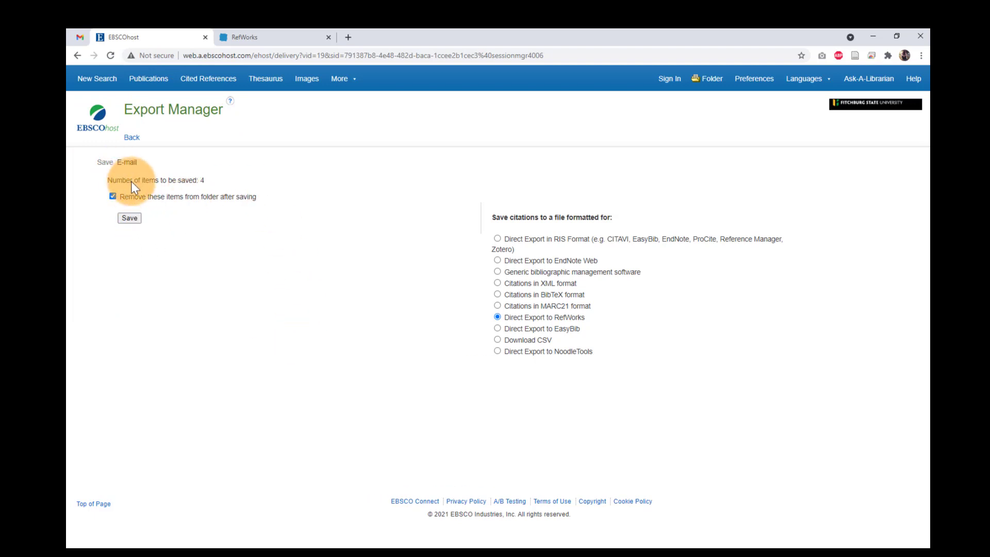
click(77, 55)
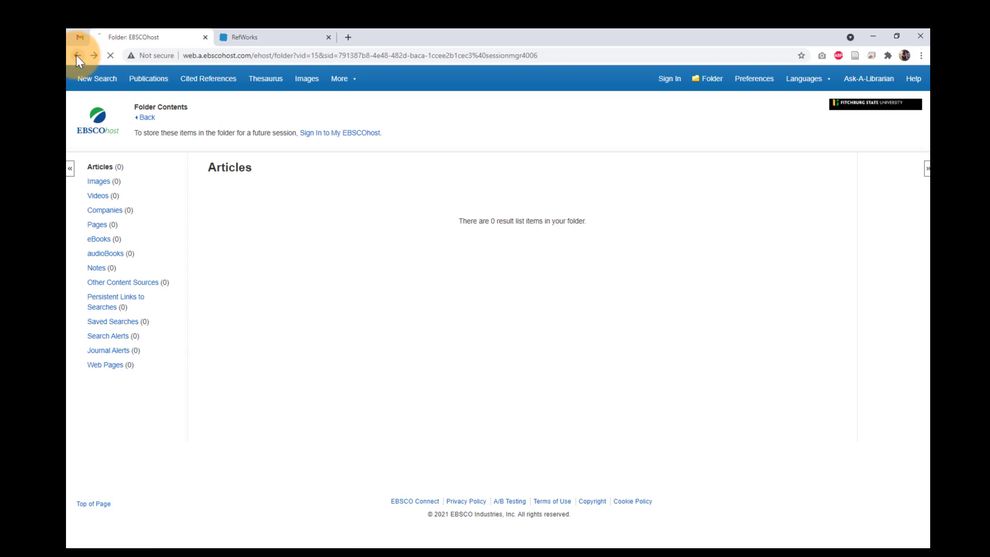
click(77, 56)
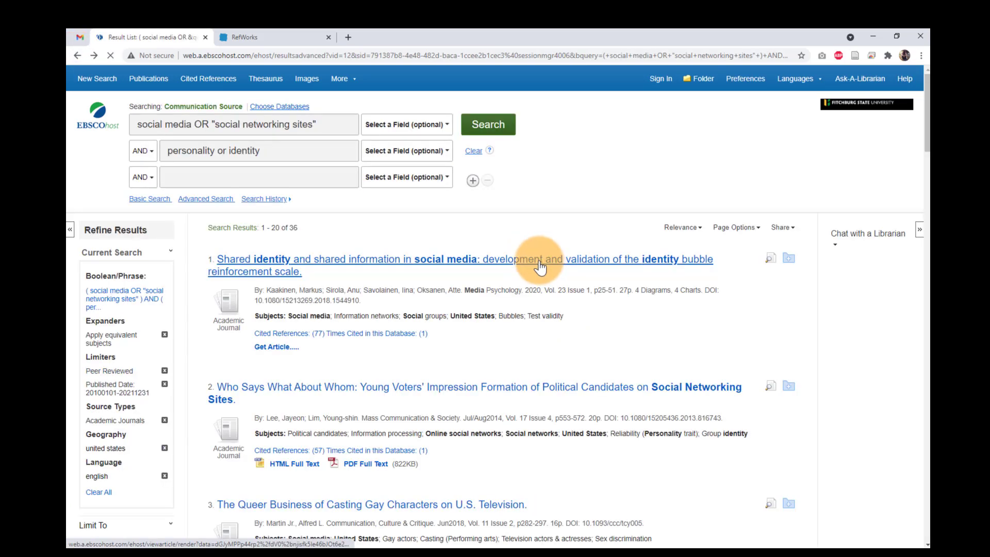
click(298, 34)
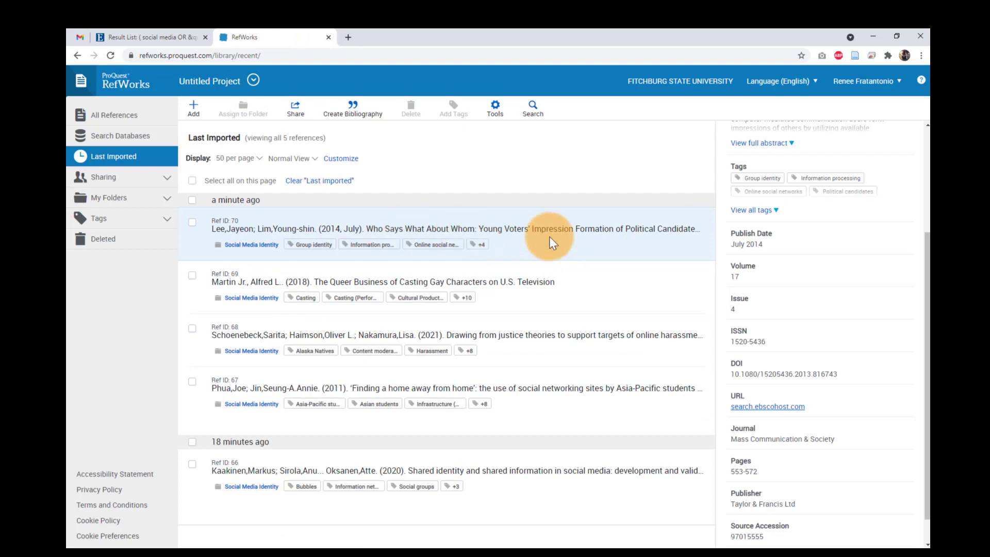
click(142, 36)
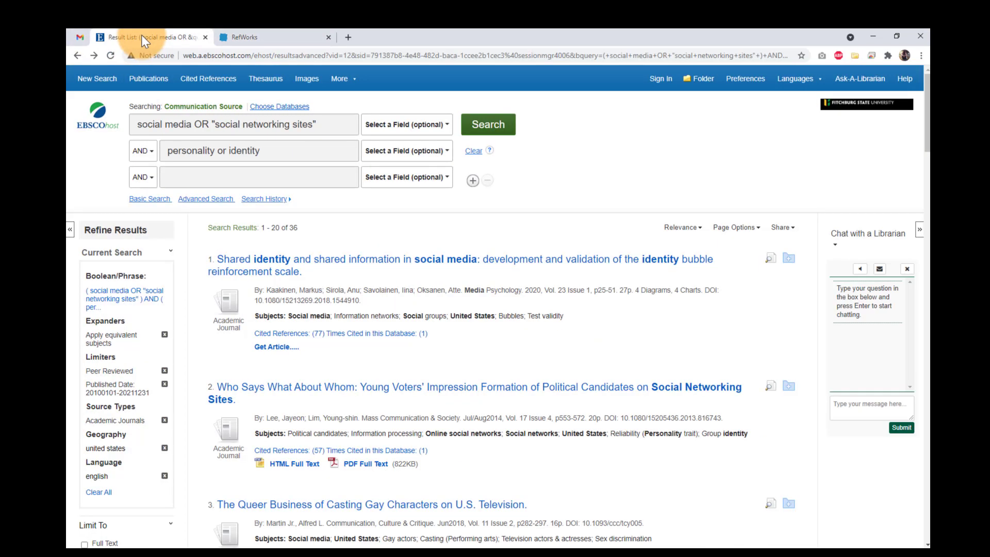
click(267, 393)
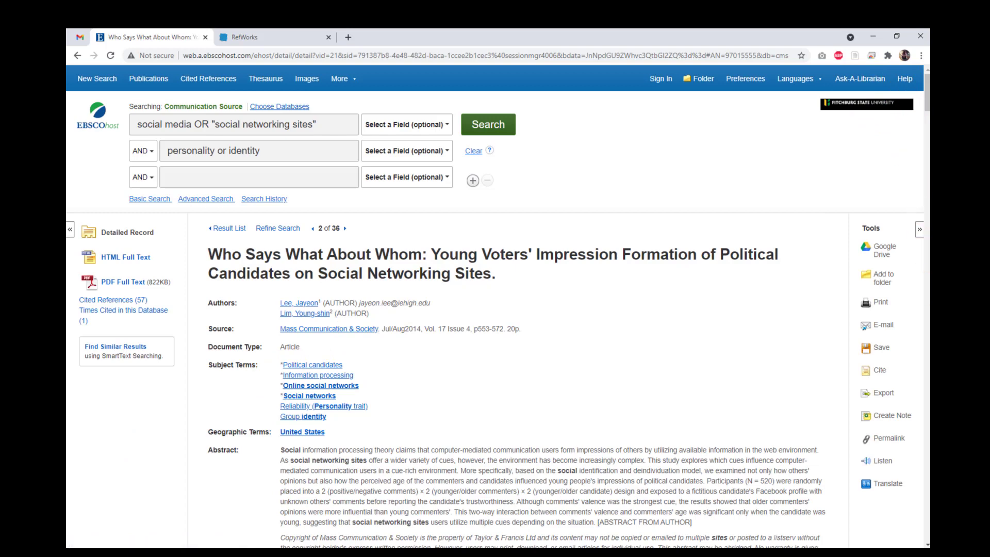
click(876, 443)
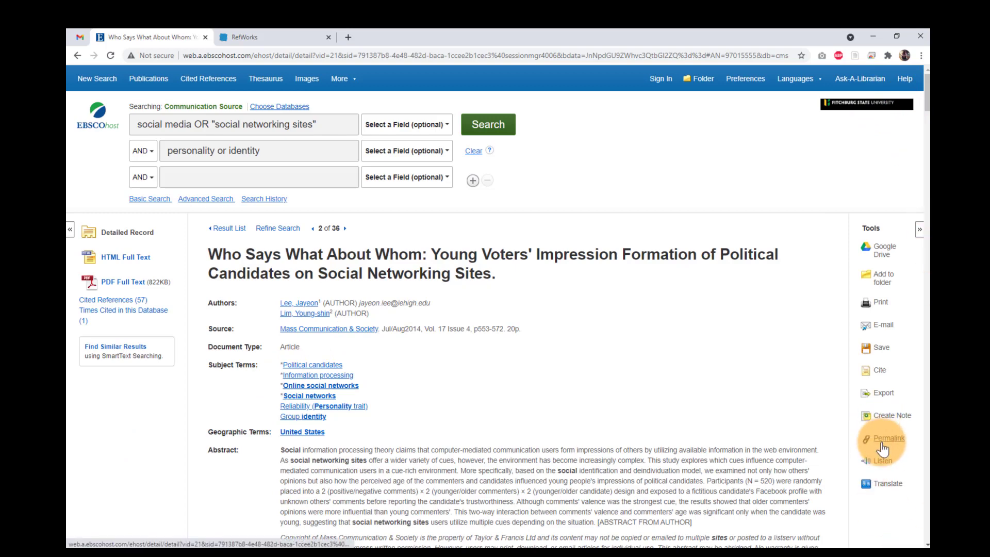
click(882, 443)
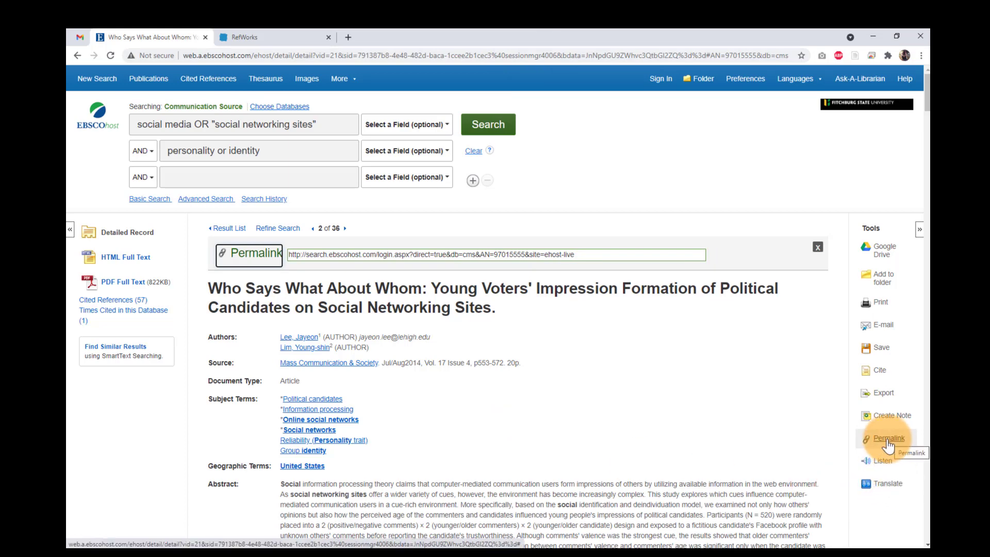
Step: Switch back to RefWorks, close the open reference's details, and expand the list of My Folders
click(264, 32)
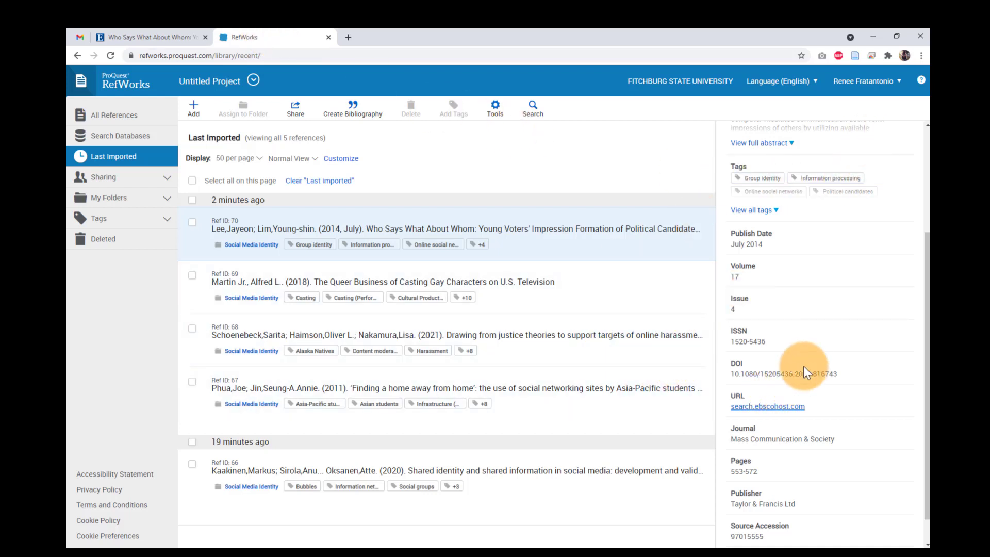
scroll(806, 364, up, 3)
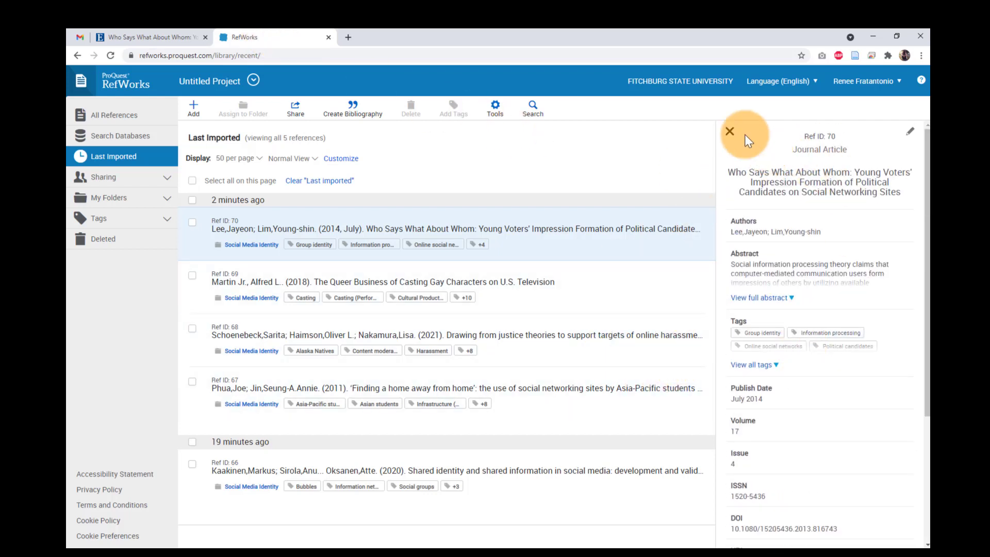
click(727, 131)
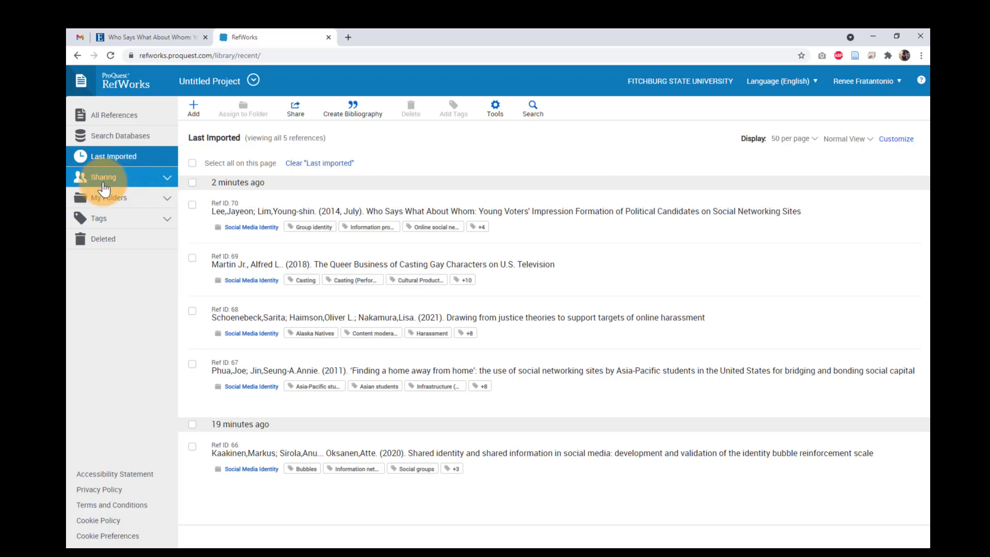
click(110, 199)
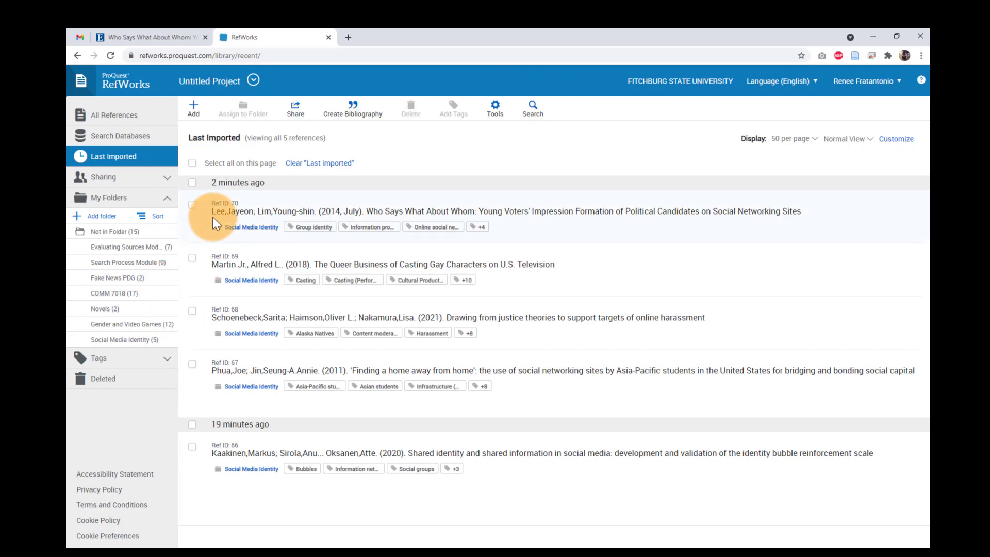
Step: Create a bibliography from all last imported references in "APA 7th - Sentence Casing, DOI: empty" style and copy it to the clipboard
click(193, 164)
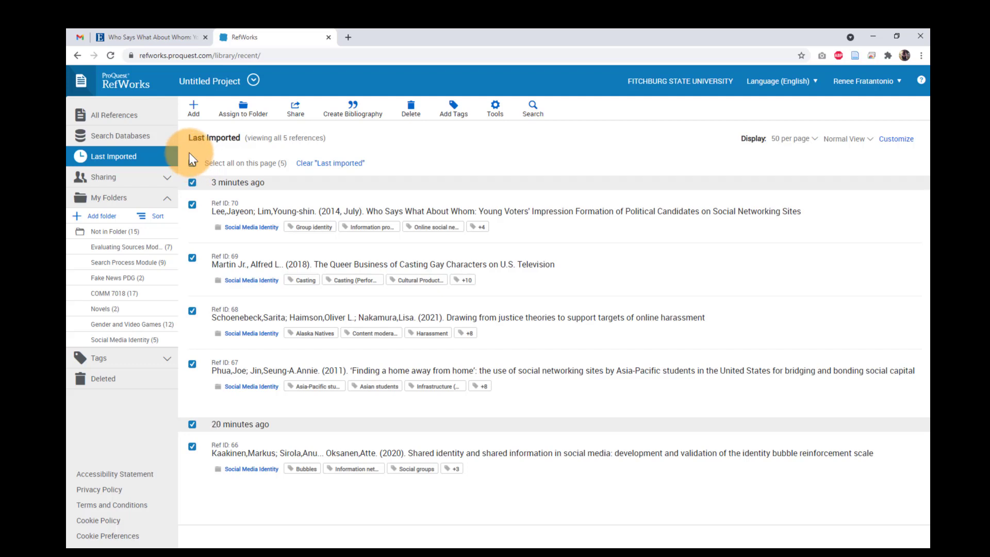
click(367, 112)
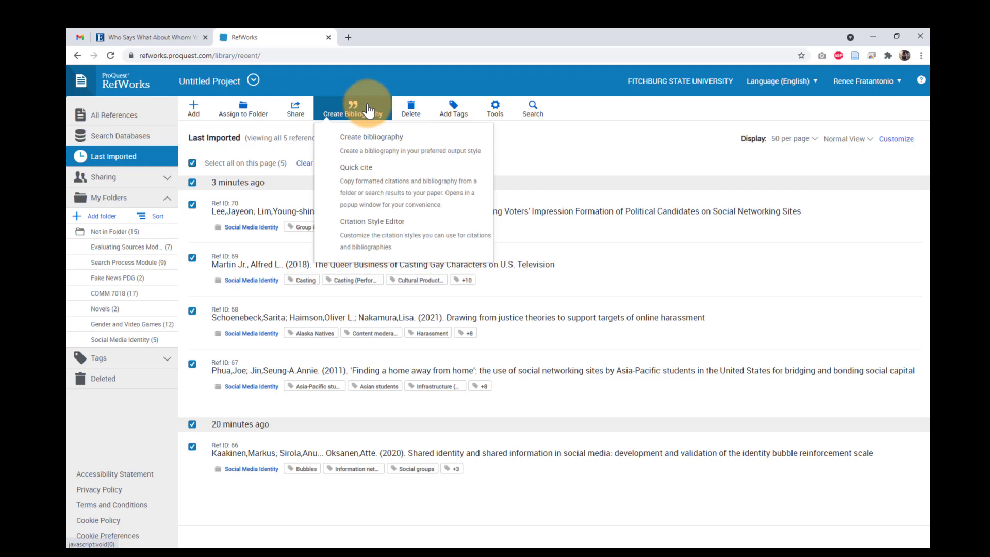
click(392, 153)
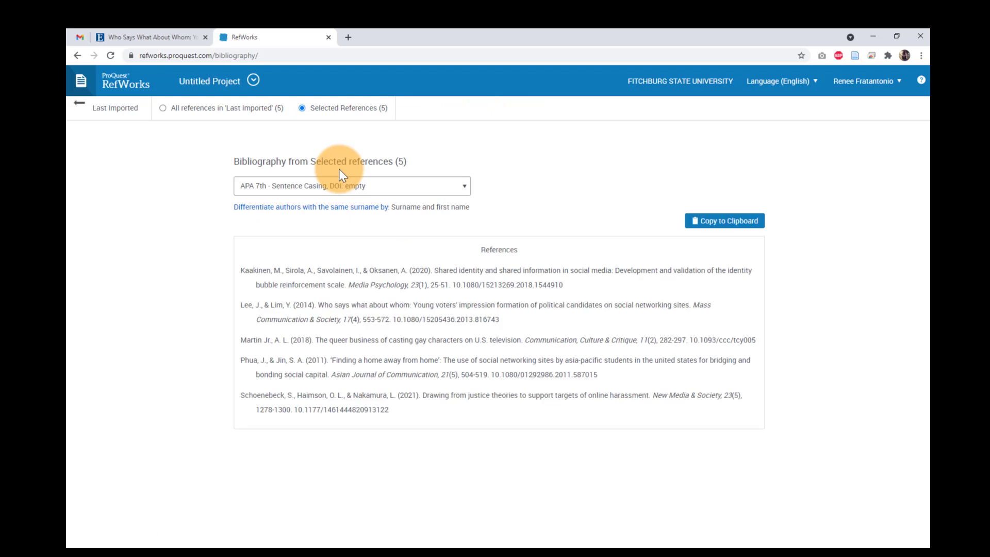
click(294, 192)
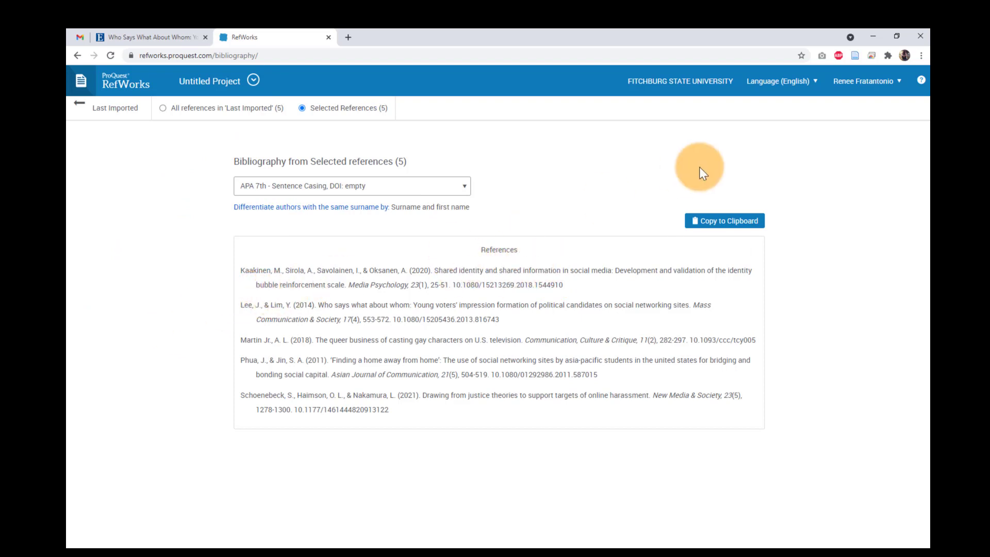
click(704, 221)
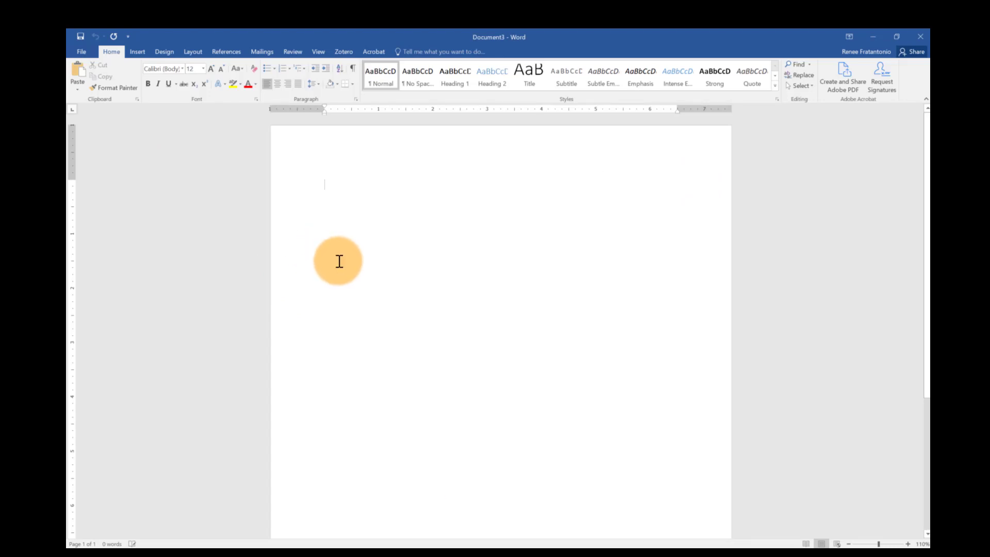
Step: Paste the bibliography into the blank Word document and capitalize "Asia" and "United States" in the fourth reference's title
key(ctrl+v)
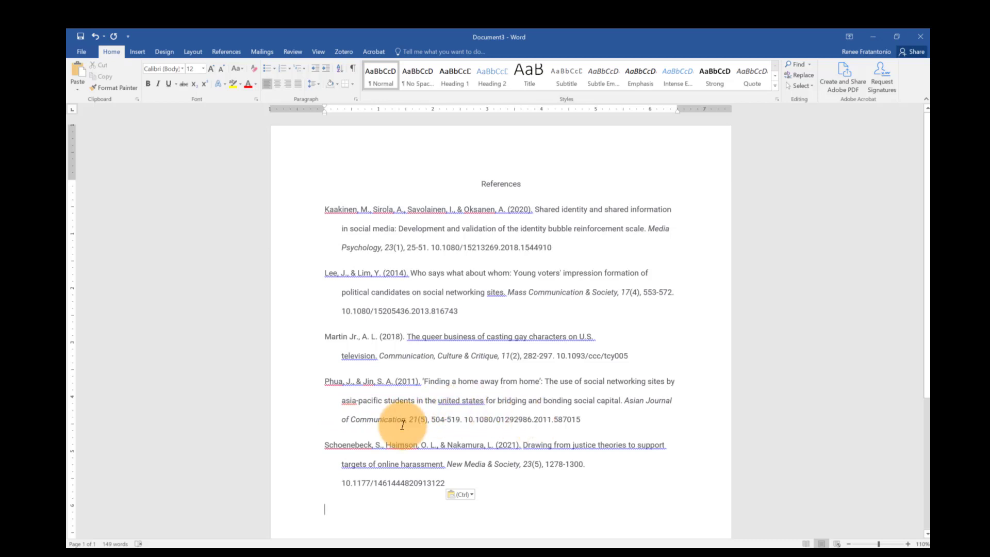
click(347, 401)
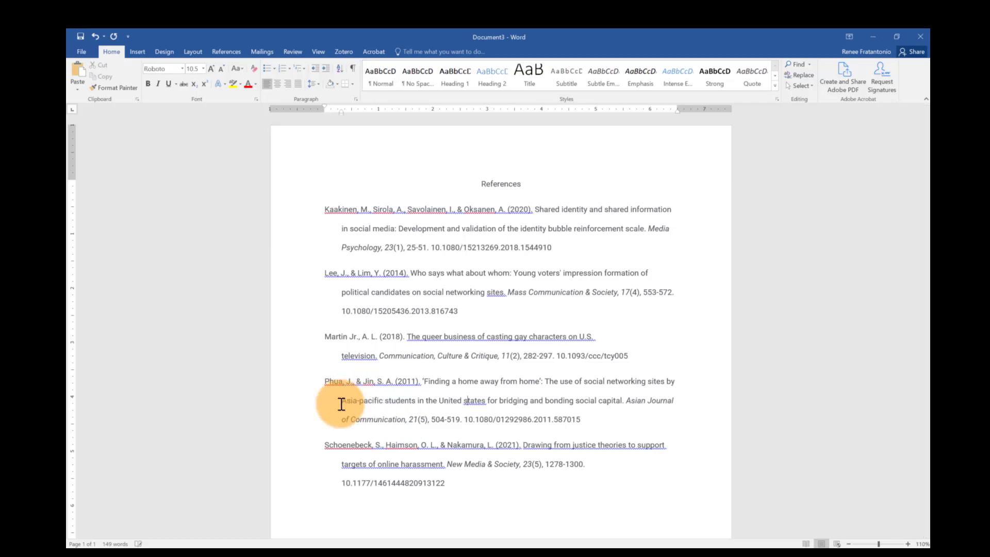
key(BackSpace)
text(S)
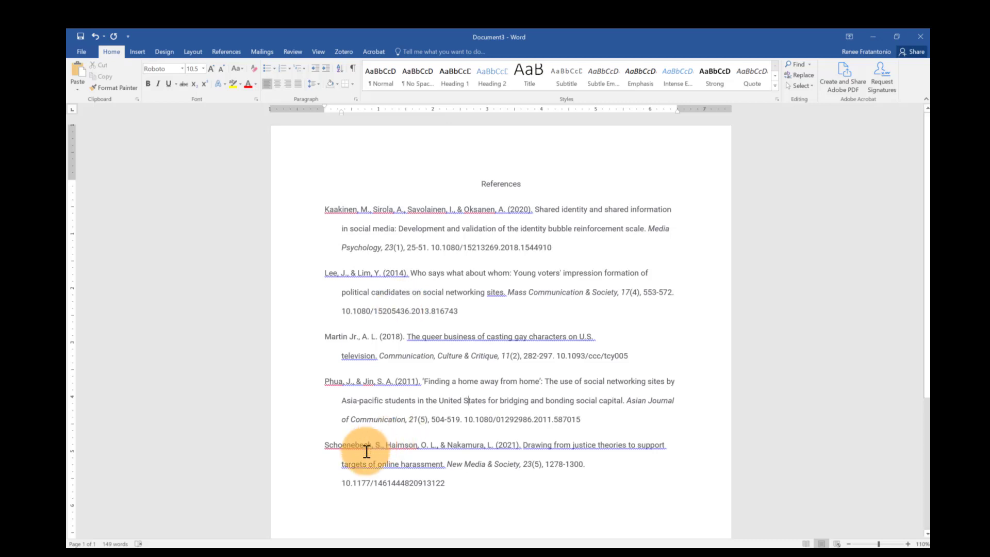
mouse_move(273, 545)
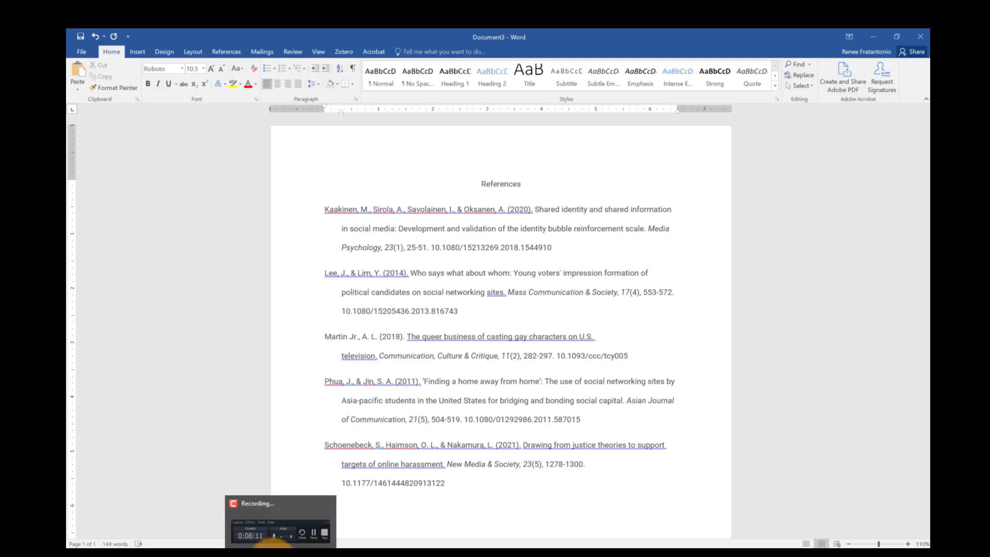